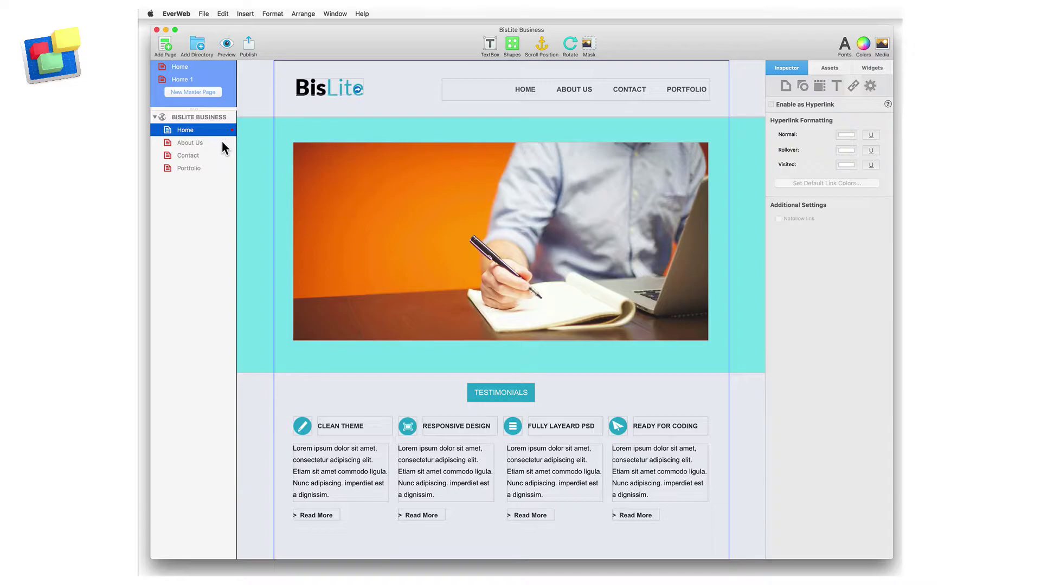
Select the About Us page in the page list for editing.
click(222, 145)
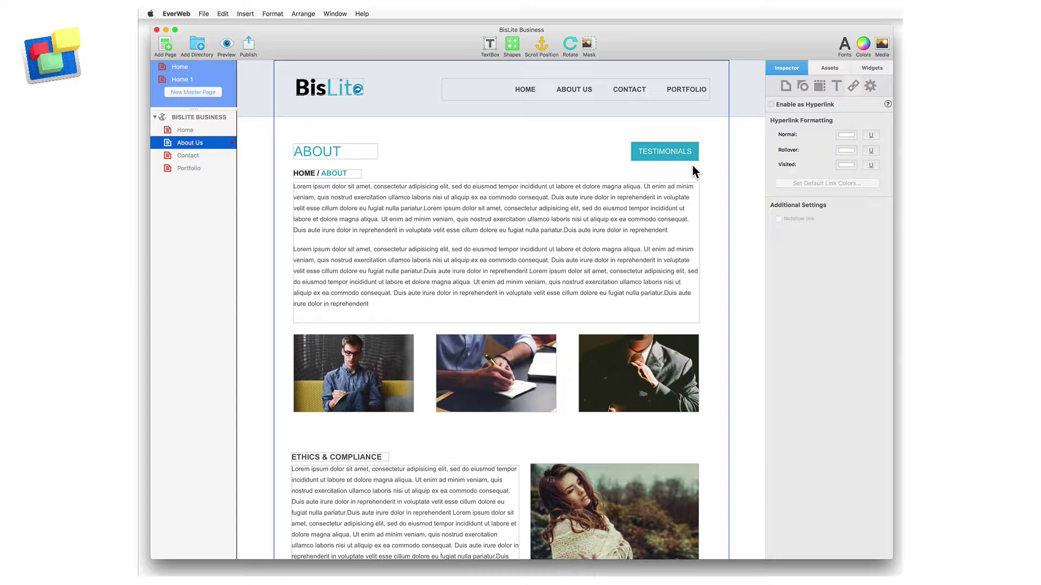
scroll(693, 165, down, 3)
scroll(692, 165, down, 3)
scroll(692, 165, down, 5)
scroll(692, 164, down, 2)
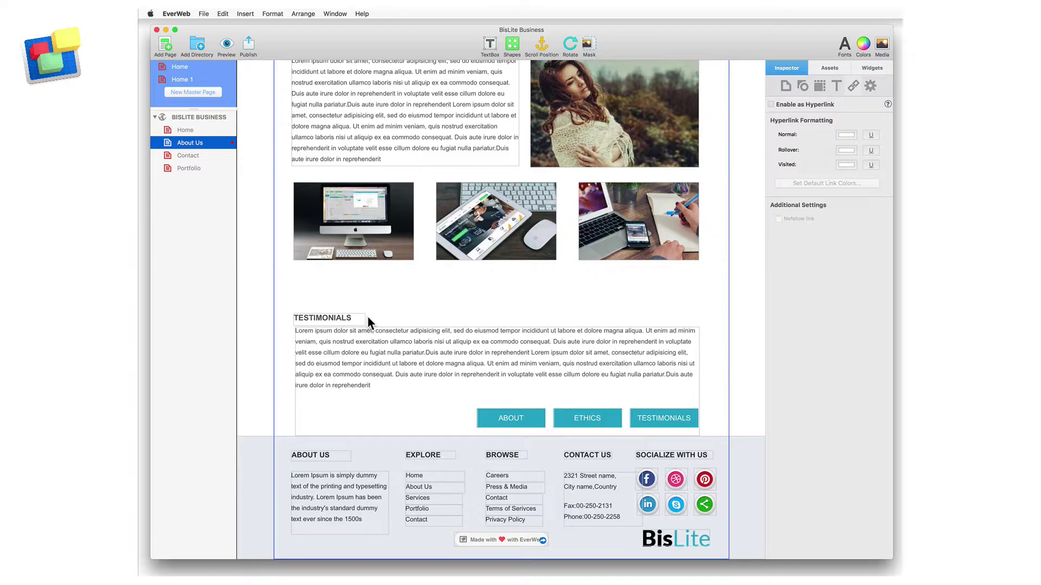
scroll(367, 322, up, 10)
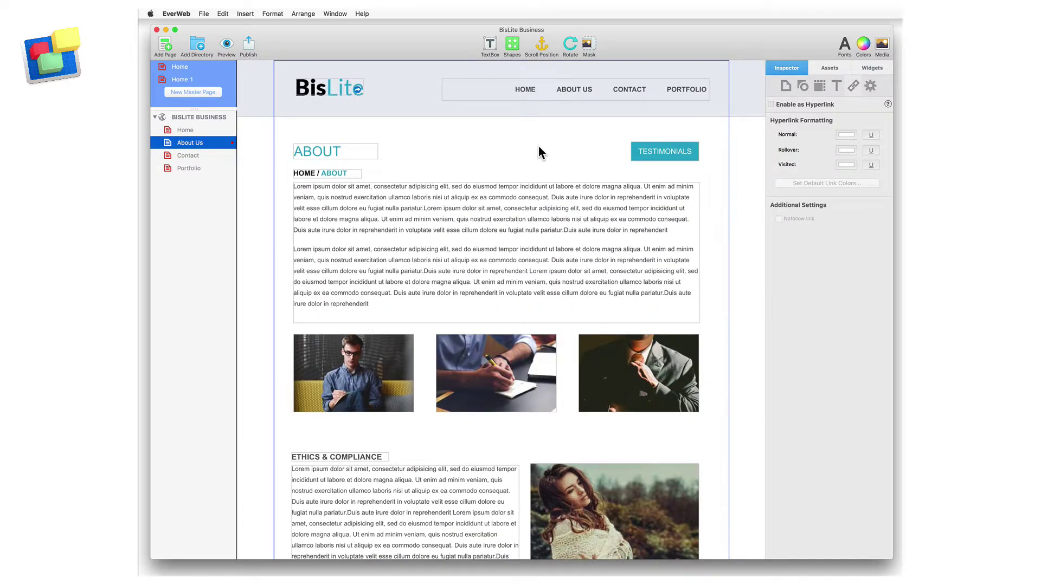
click(541, 46)
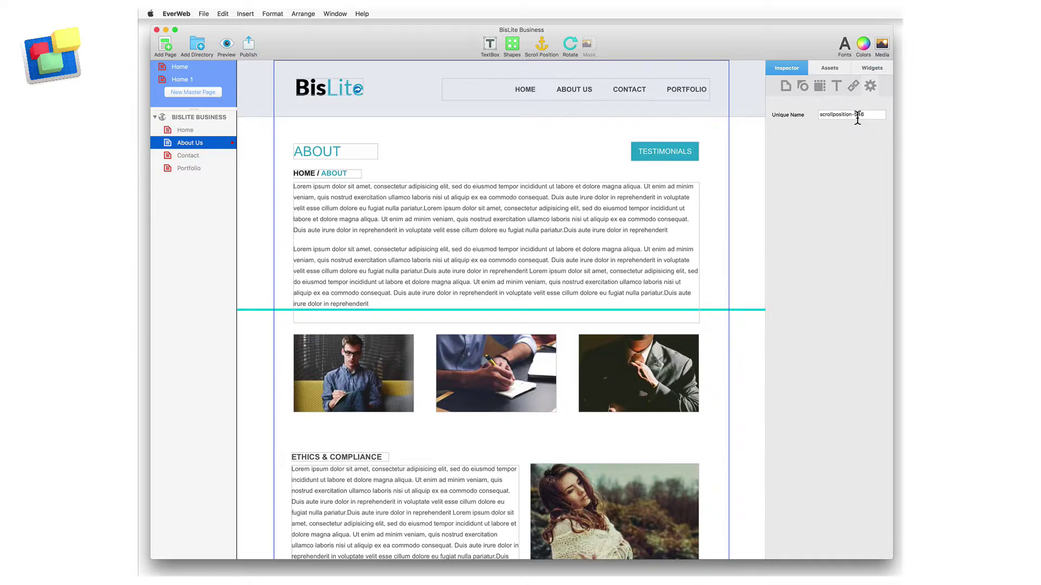
double_click(867, 116)
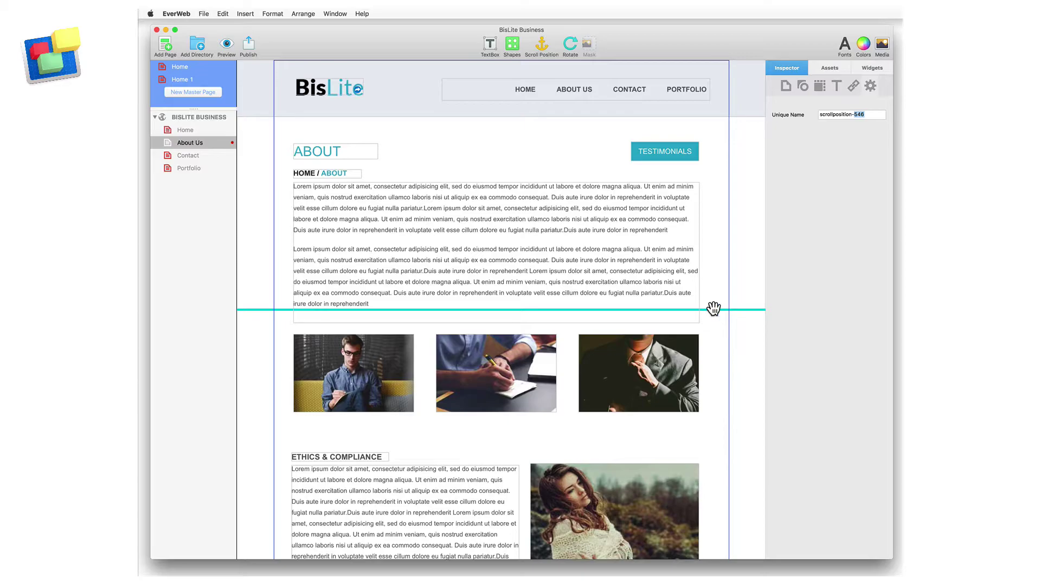
Drag the teal scroll-position line down to just above the TESTIMONIALS heading.
drag(713, 308, 720, 568)
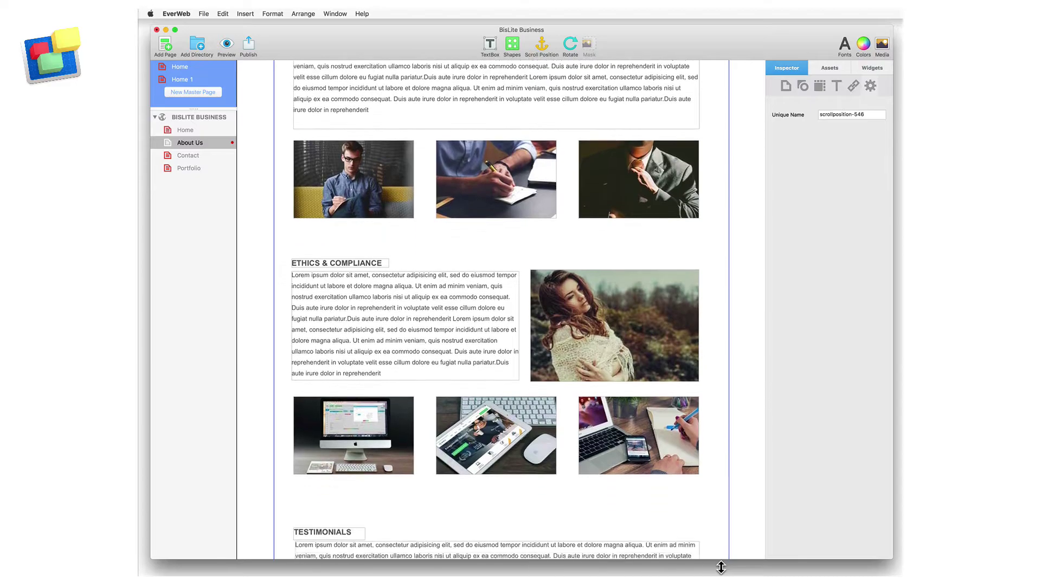
drag(721, 567, 721, 468)
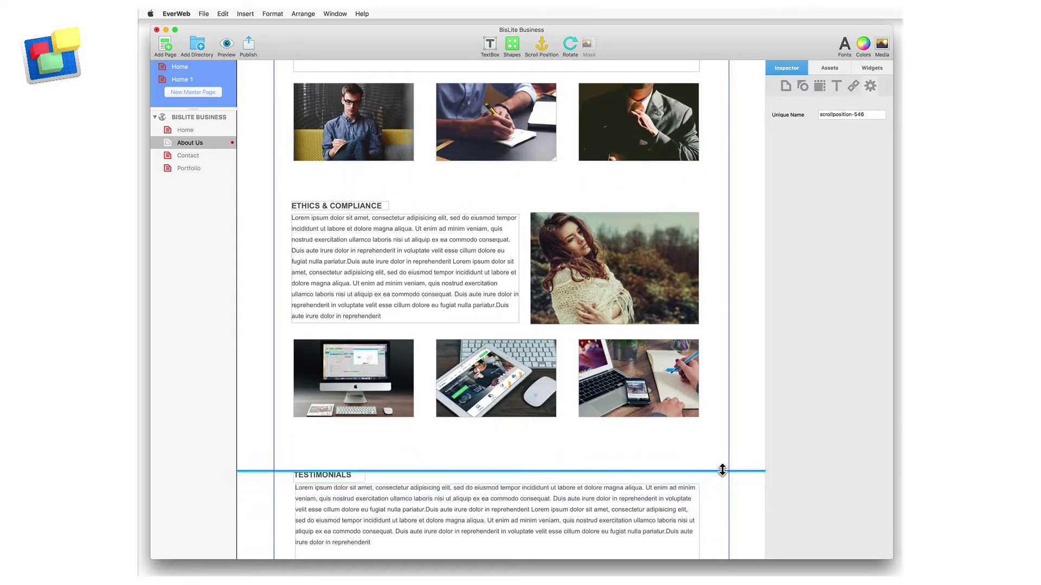
scroll(721, 468, up, 5)
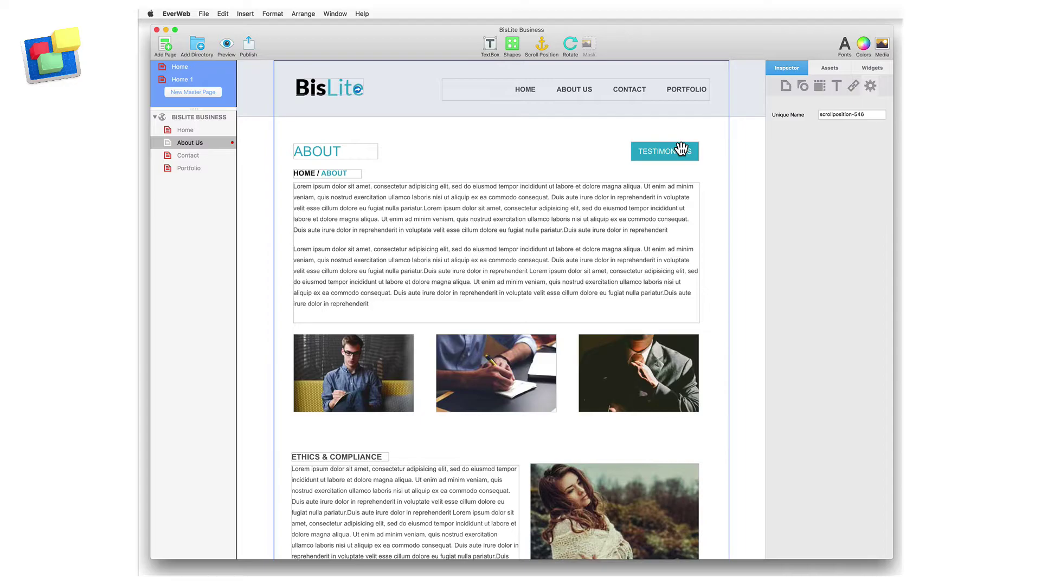
Hyperlink the top TESTIMONIALS text to One of My Pages at position scrollposition-546.
double_click(680, 150)
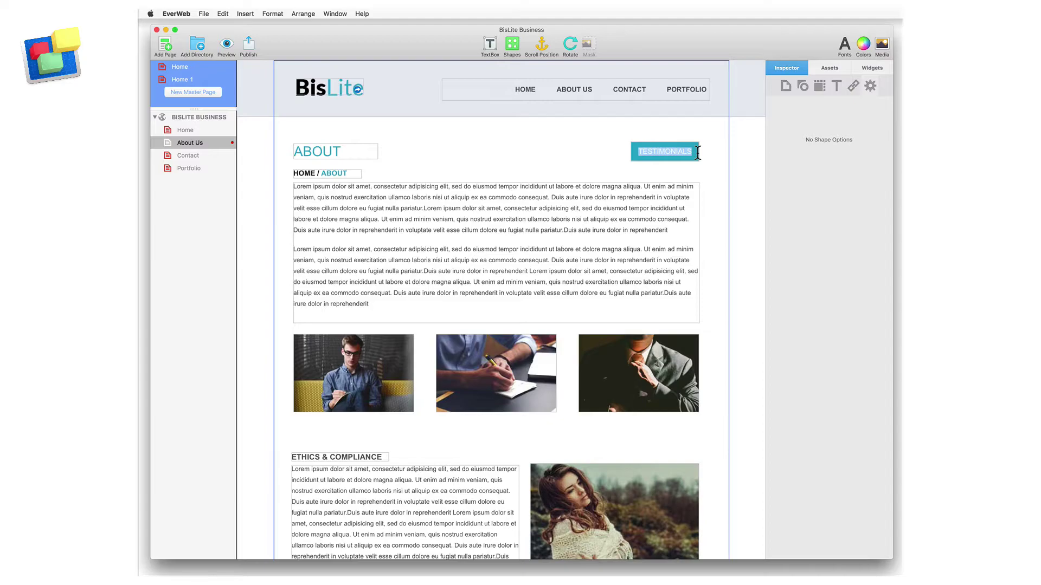
click(855, 85)
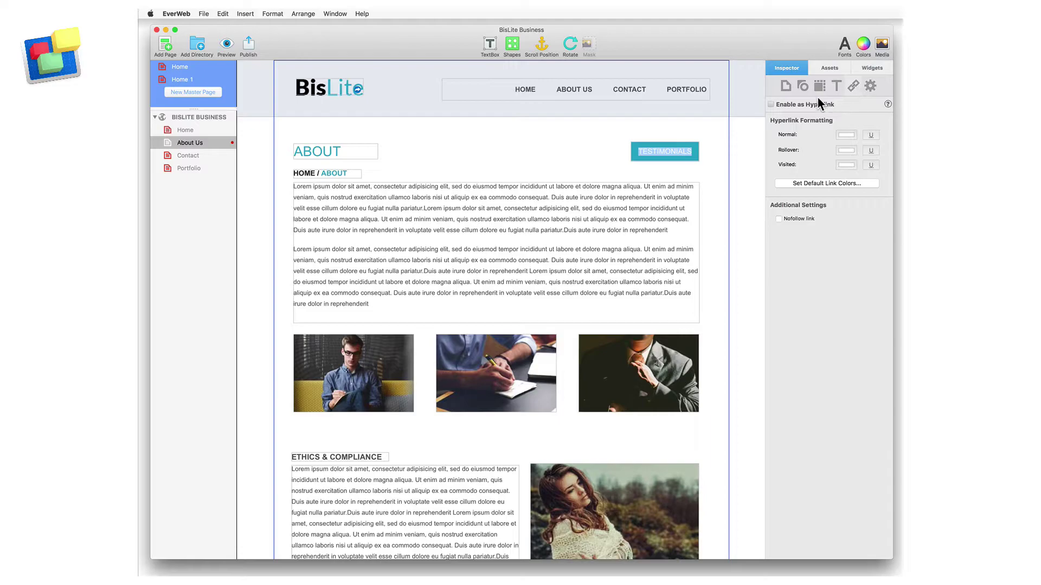
click(771, 105)
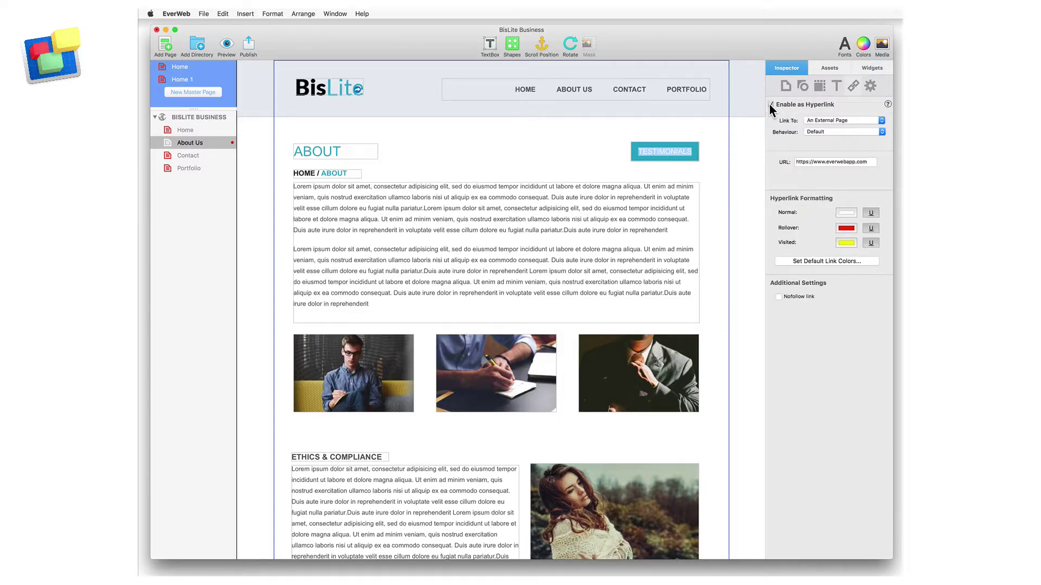
click(882, 121)
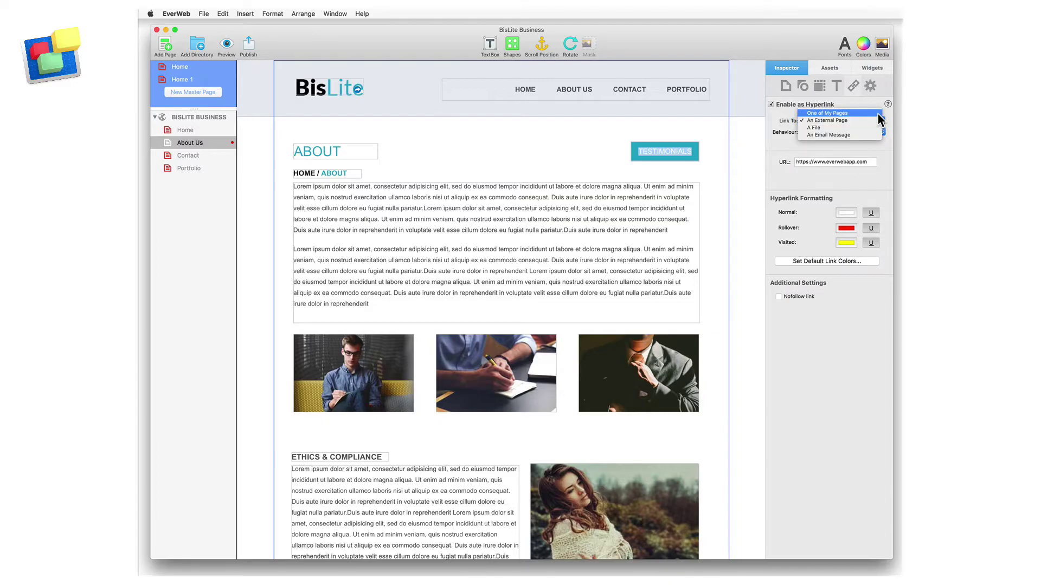
click(879, 113)
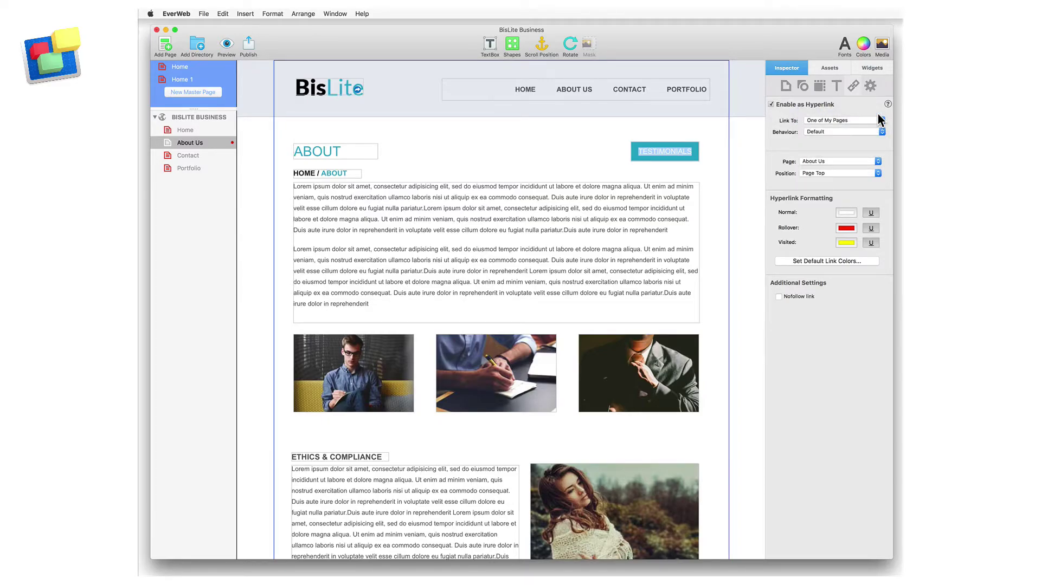
click(877, 171)
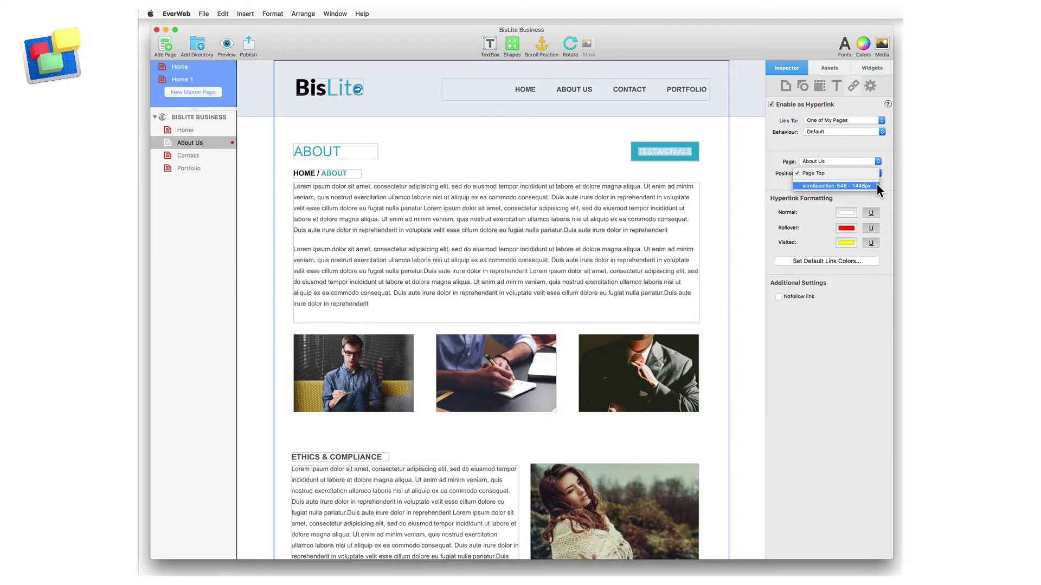
click(877, 185)
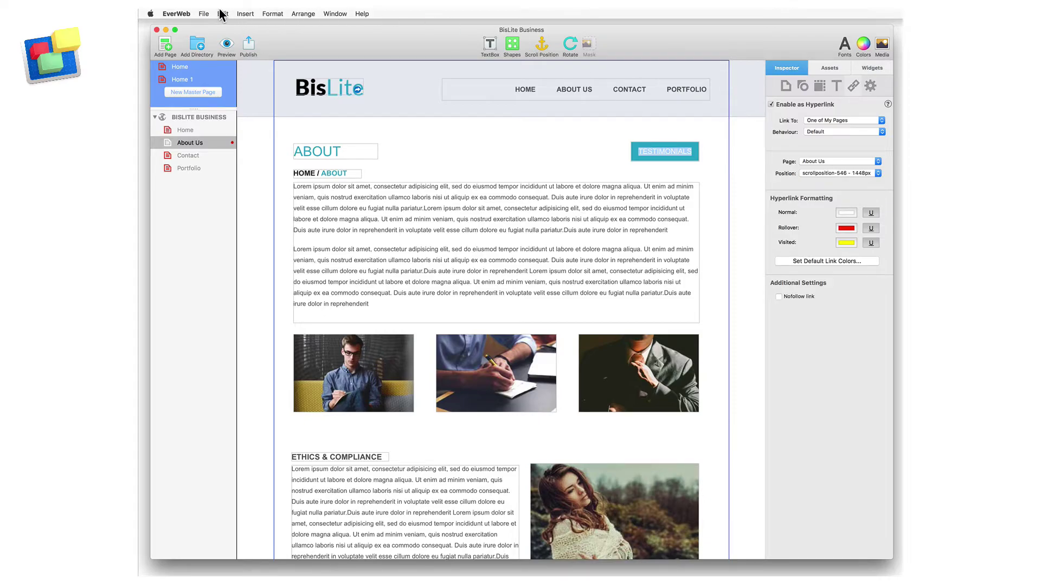
Preview the site in Safari and click TESTIMONIALS to verify its jump.
click(228, 48)
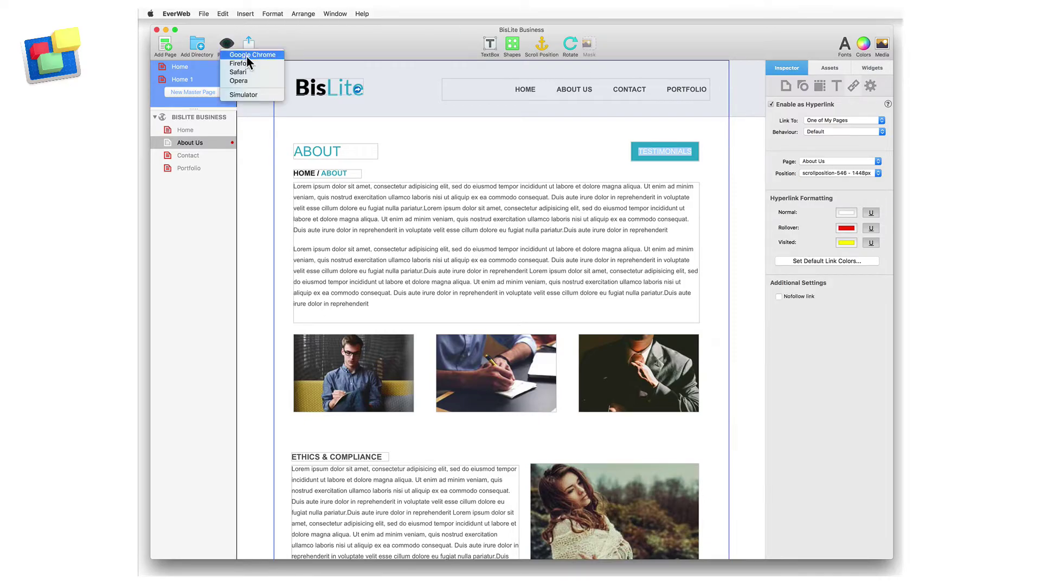
click(261, 73)
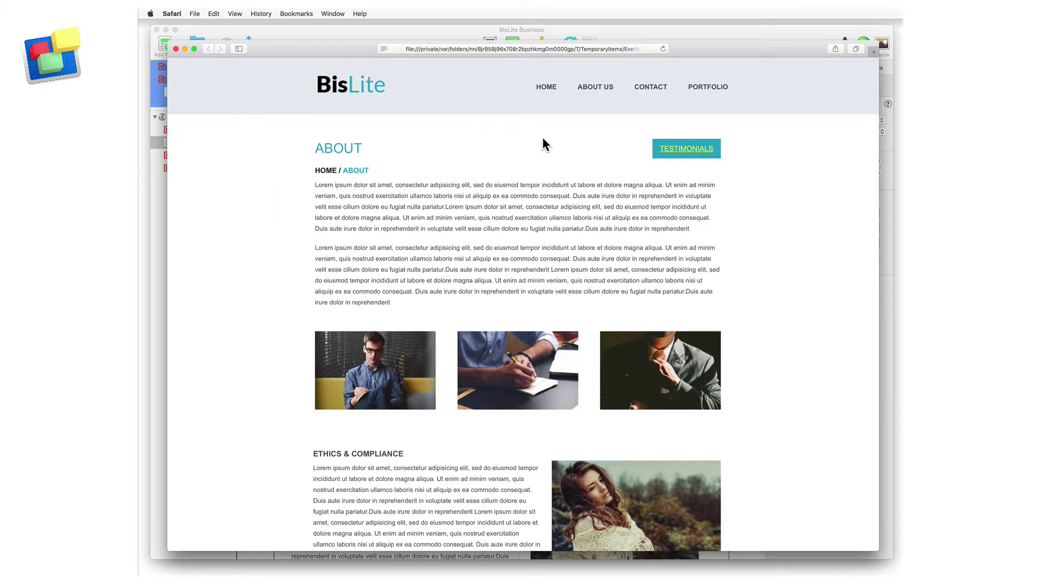
click(685, 150)
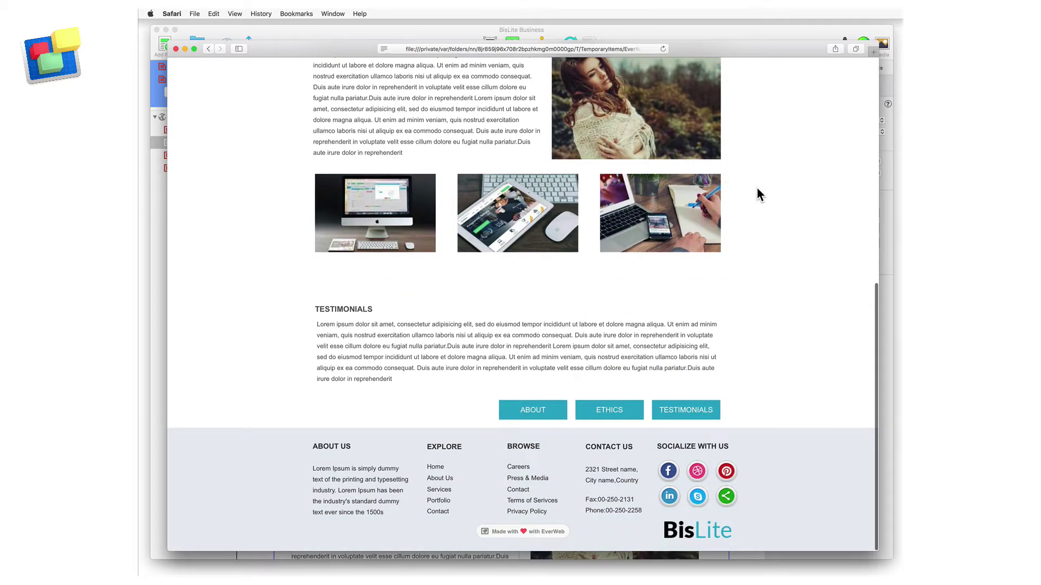
scroll(594, 157, down, 1)
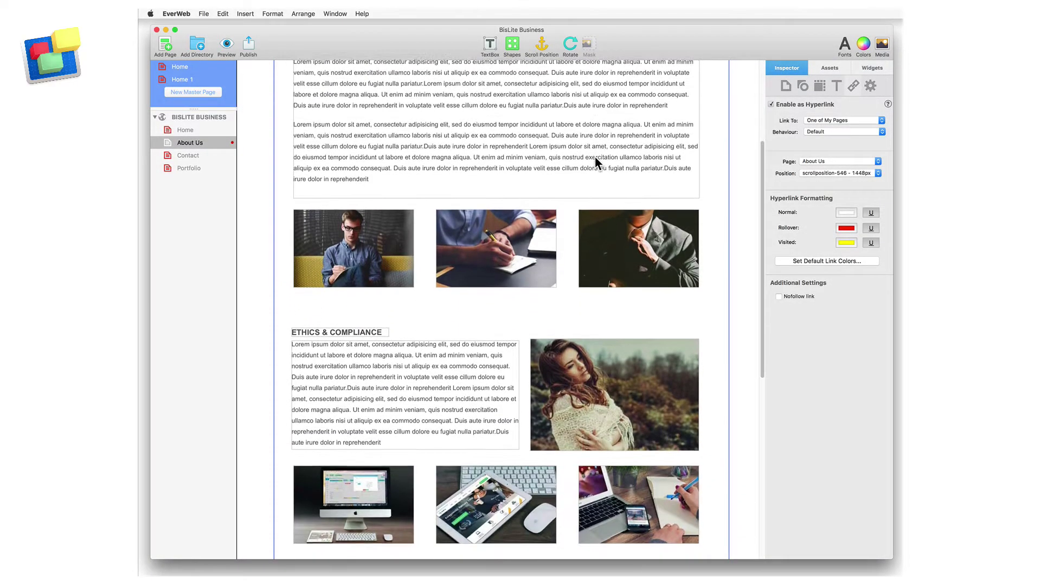
scroll(595, 158, down, 3)
scroll(594, 157, down, 2)
scroll(594, 157, down, 2)
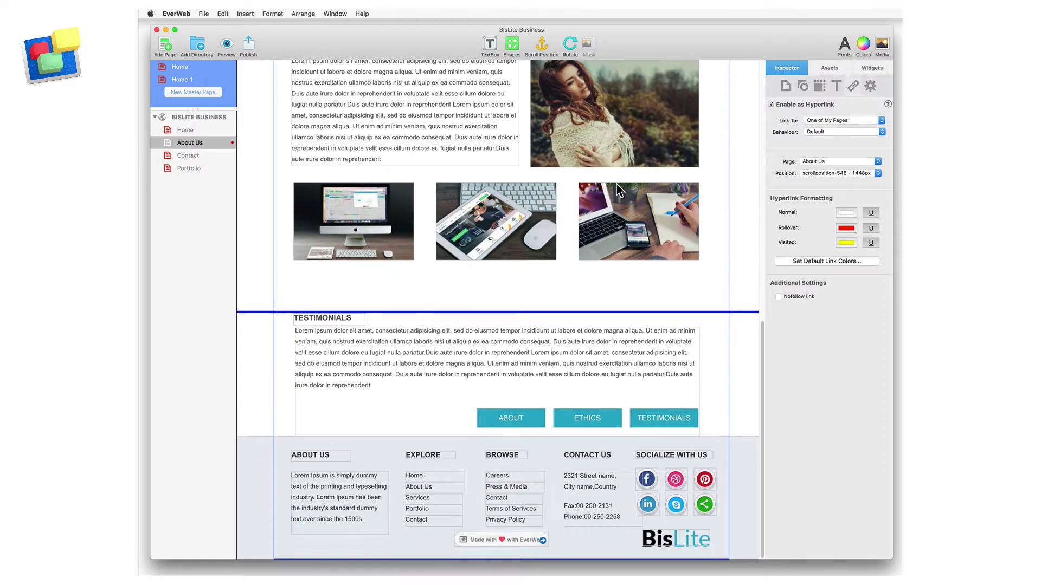
Hyperlink the lower TESTIMONIALS text to One of My Pages at scrollposition-546.
double_click(687, 417)
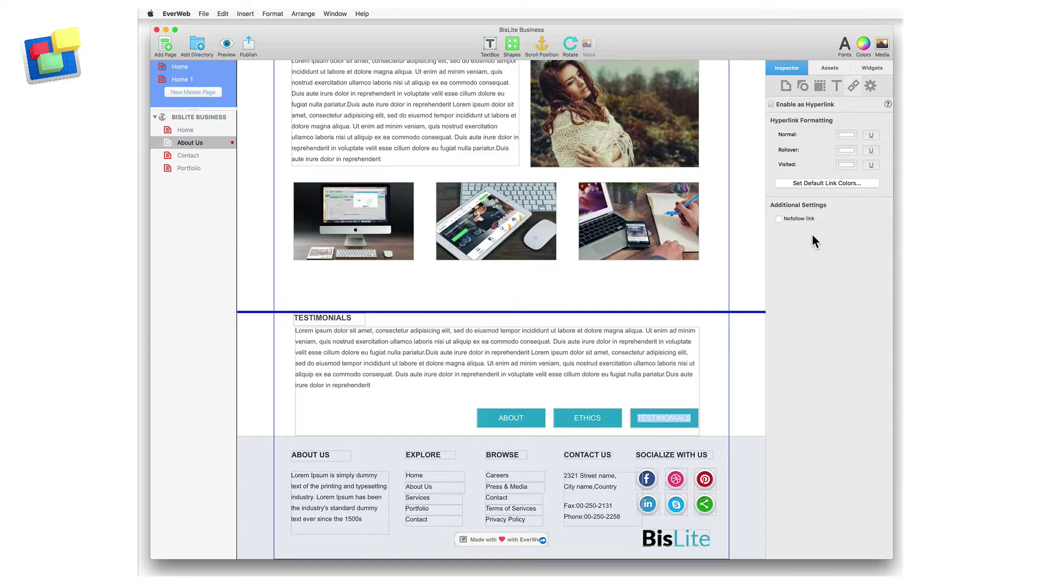
click(773, 104)
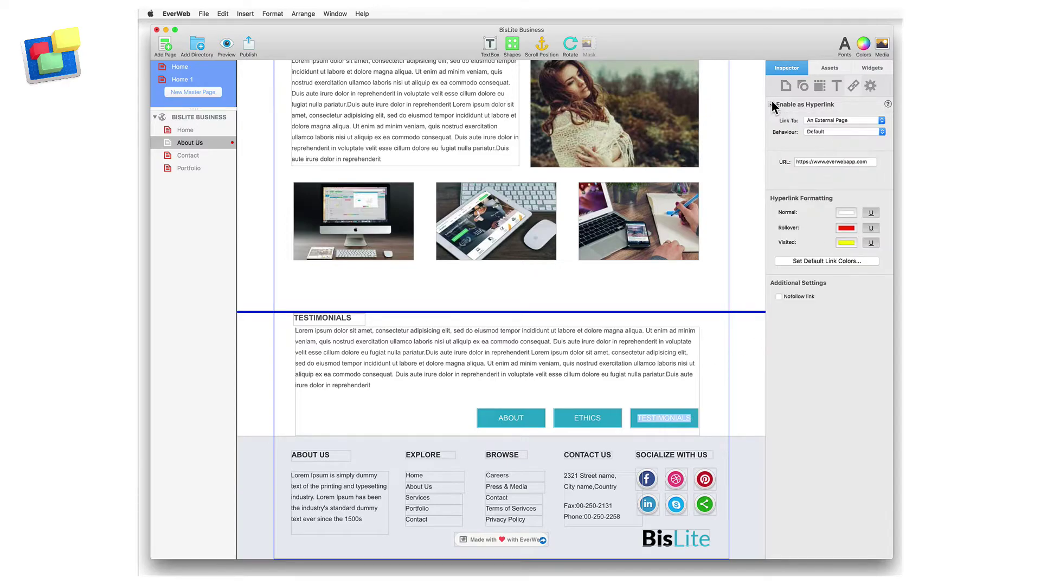
click(882, 123)
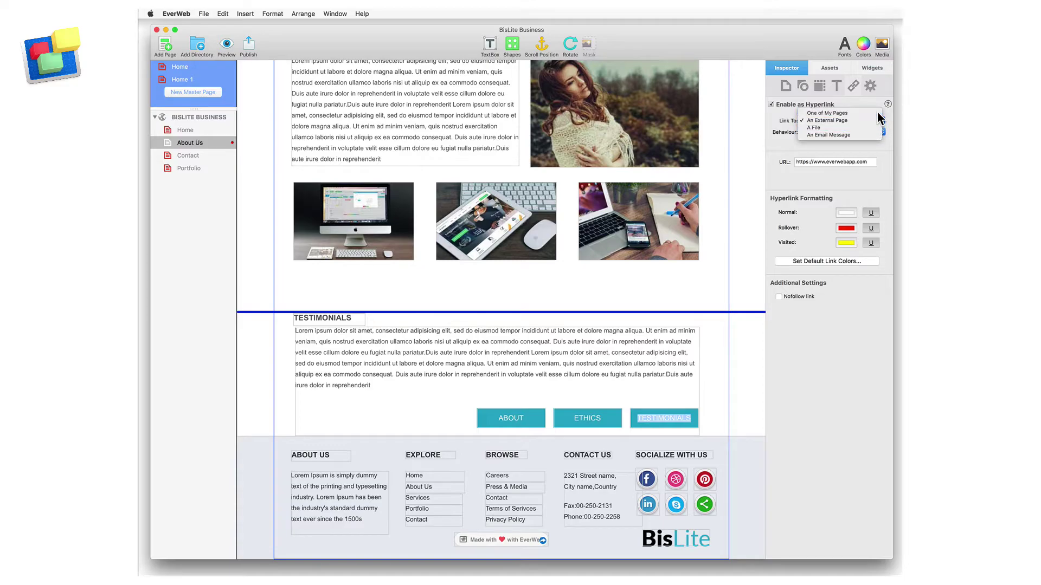
click(877, 113)
click(876, 173)
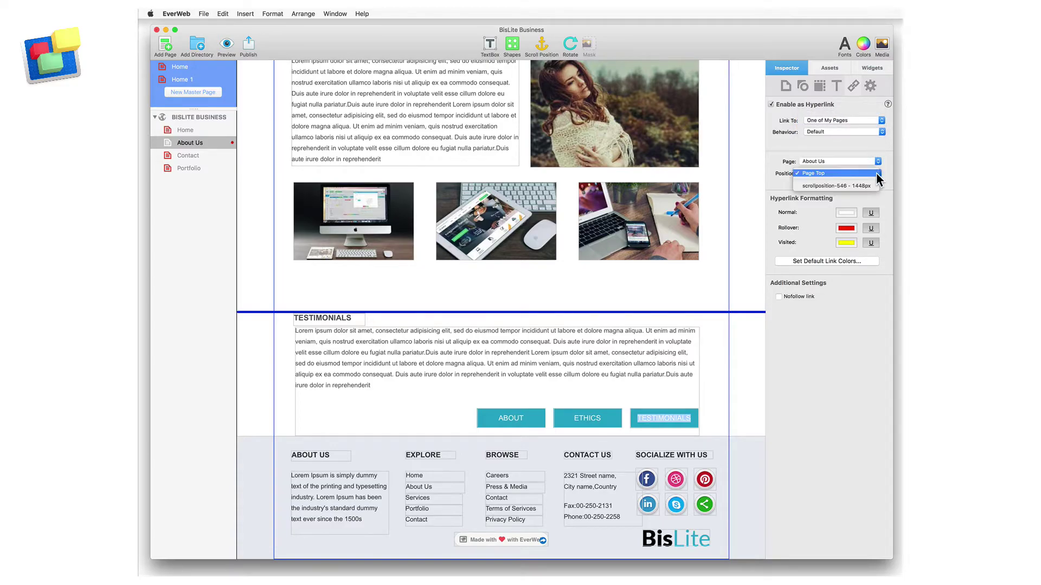
click(718, 407)
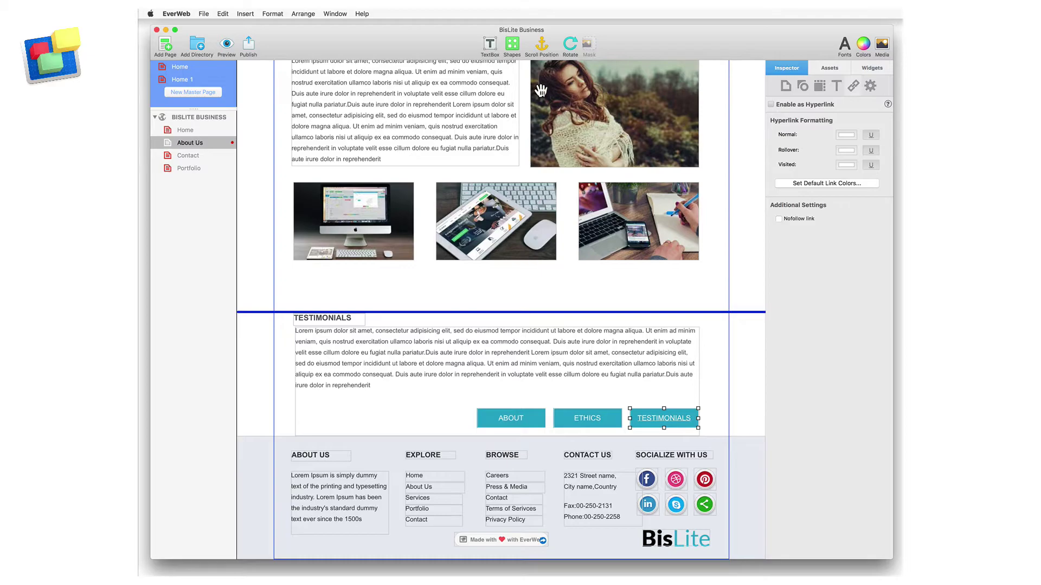
Place two new anchors: one below HOME / ABOUT, one at the Ethics & Compliance heading.
click(546, 57)
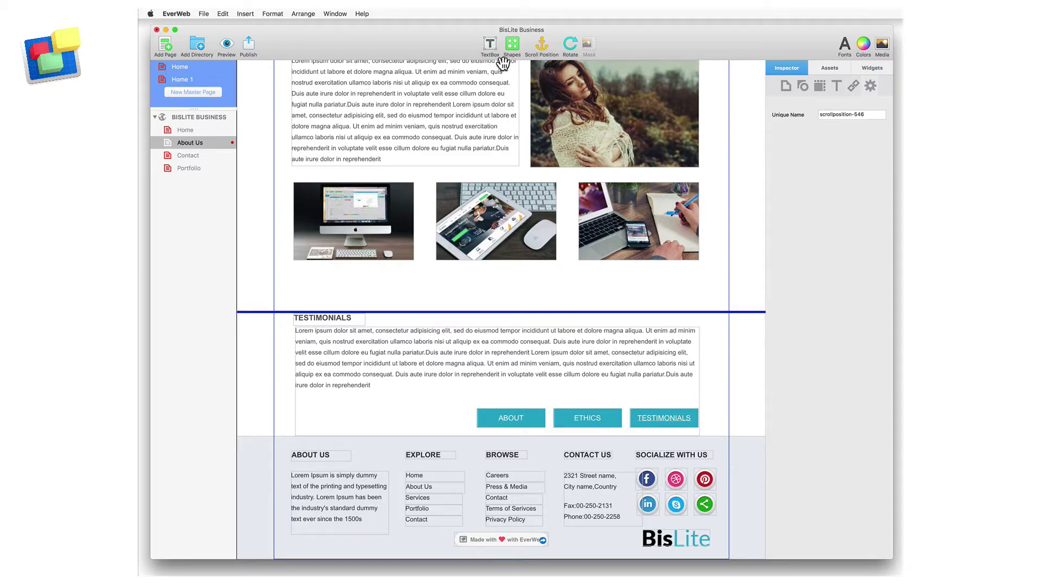
scroll(494, 75, up, 2)
scroll(494, 75, up, 1)
scroll(494, 75, up, 2)
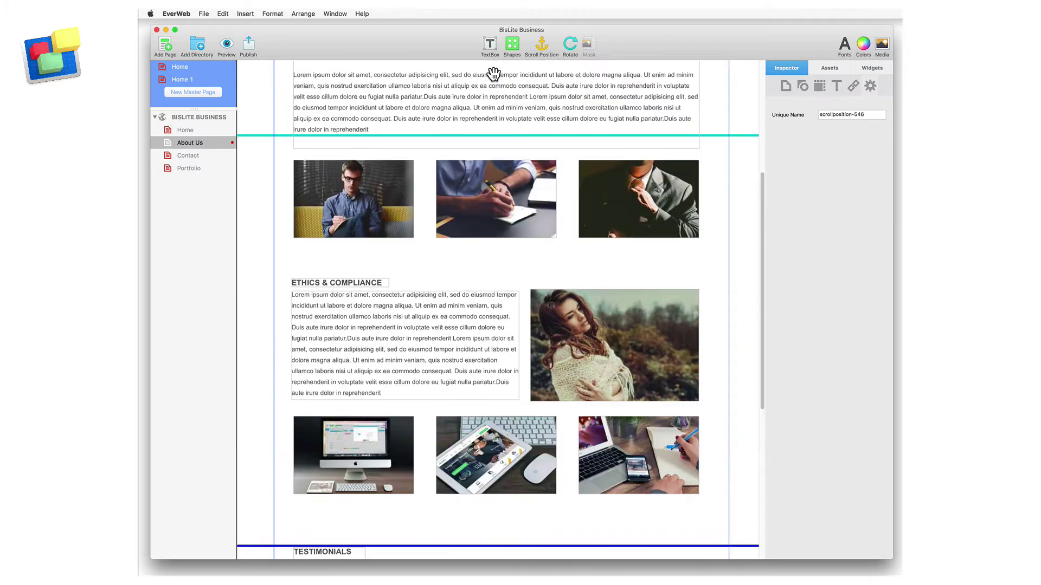
scroll(505, 75, up, 2)
drag(691, 214, 712, 129)
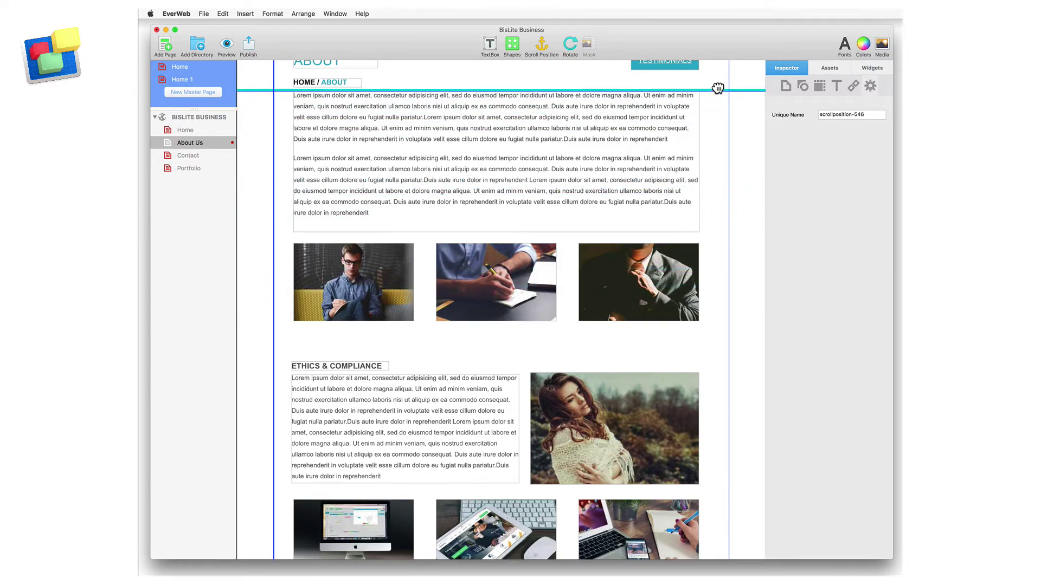
drag(713, 129, 717, 76)
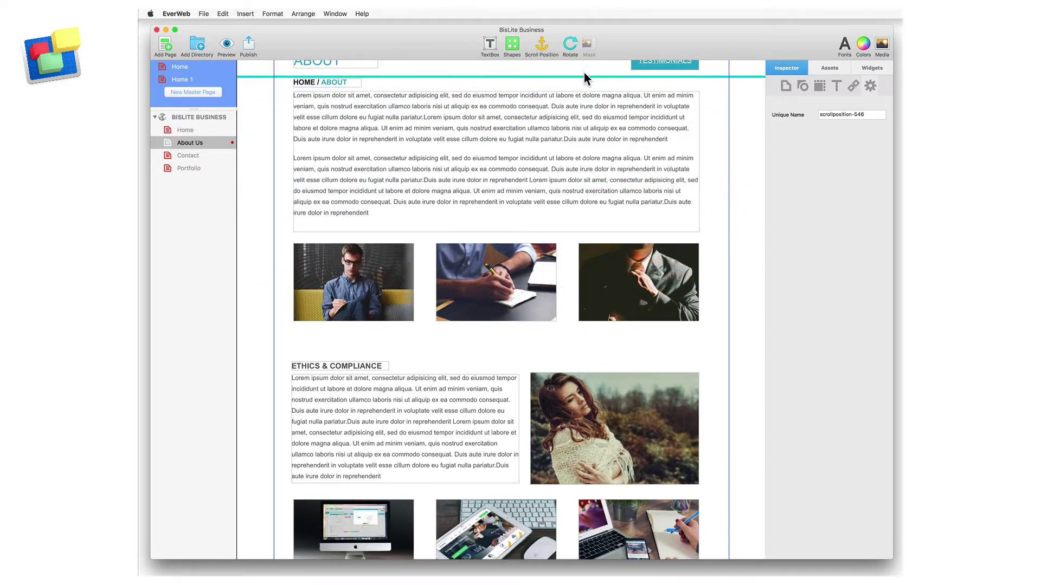
click(546, 46)
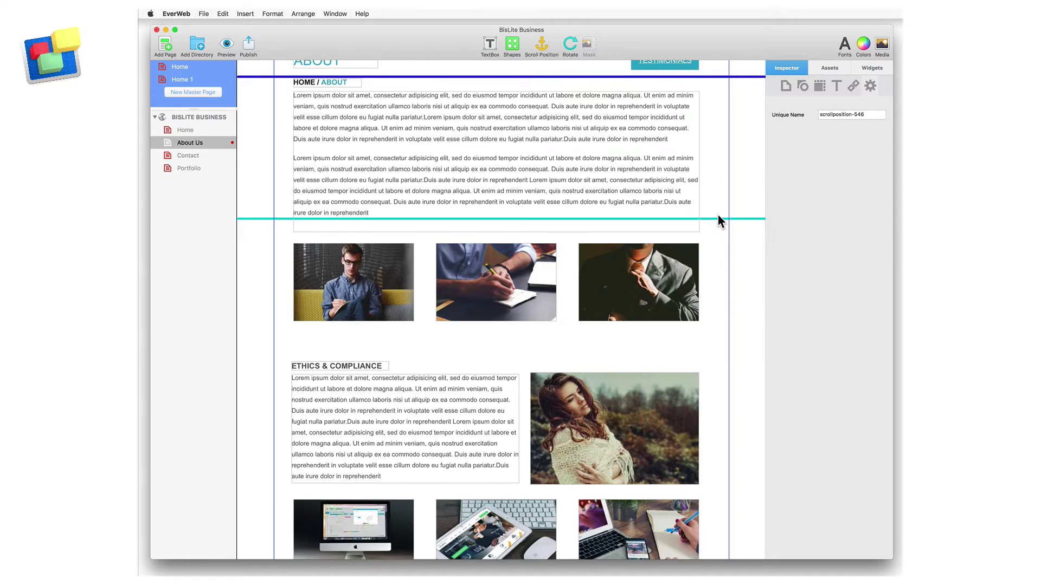
drag(718, 217, 713, 358)
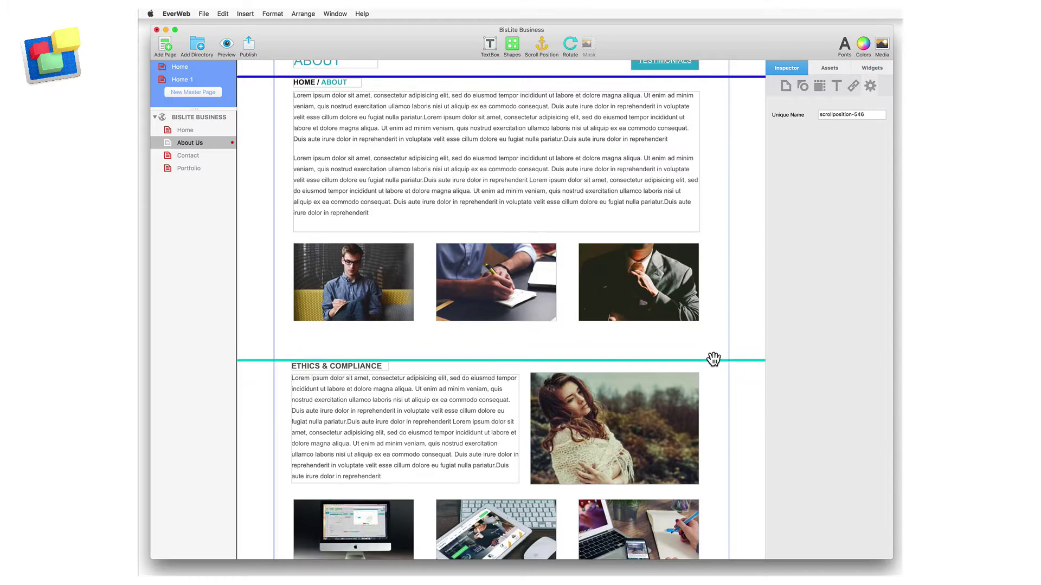
scroll(713, 359, down, 2)
scroll(712, 359, down, 1)
scroll(712, 358, down, 3)
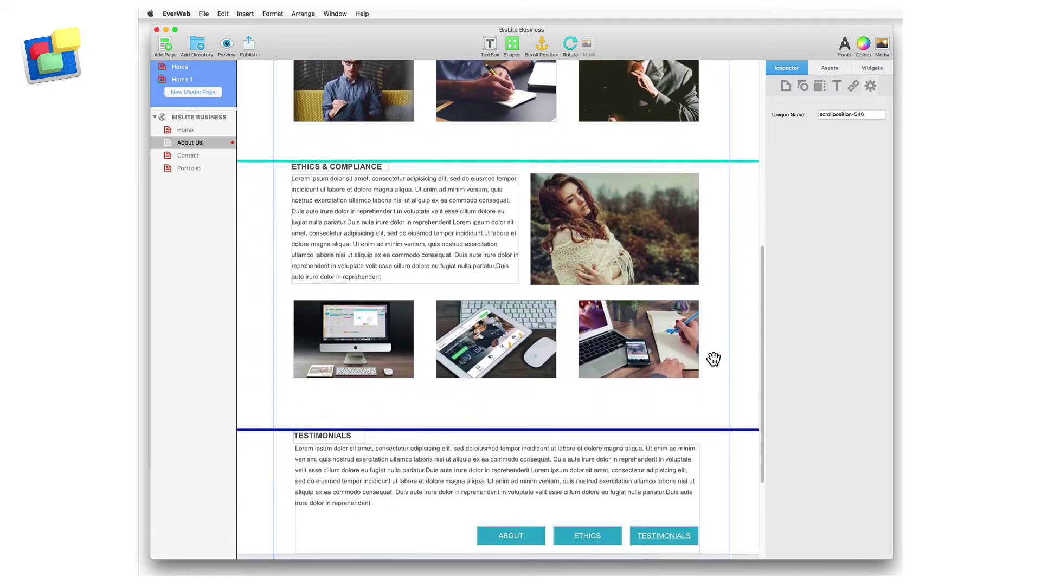
scroll(713, 358, down, 3)
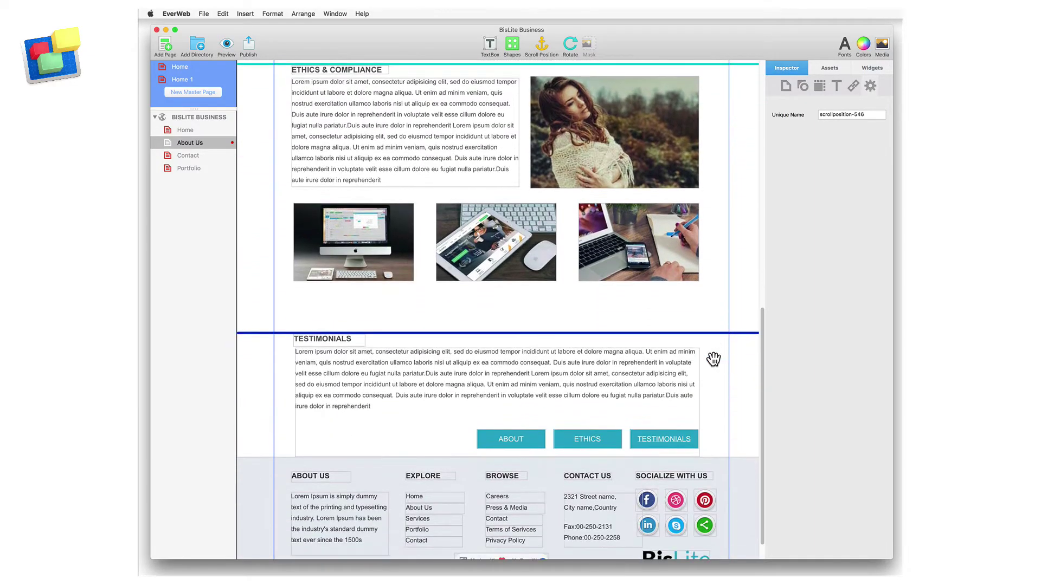
Hyperlink the ABOUT text to One of My Pages at position scrollposition-234.
double_click(511, 440)
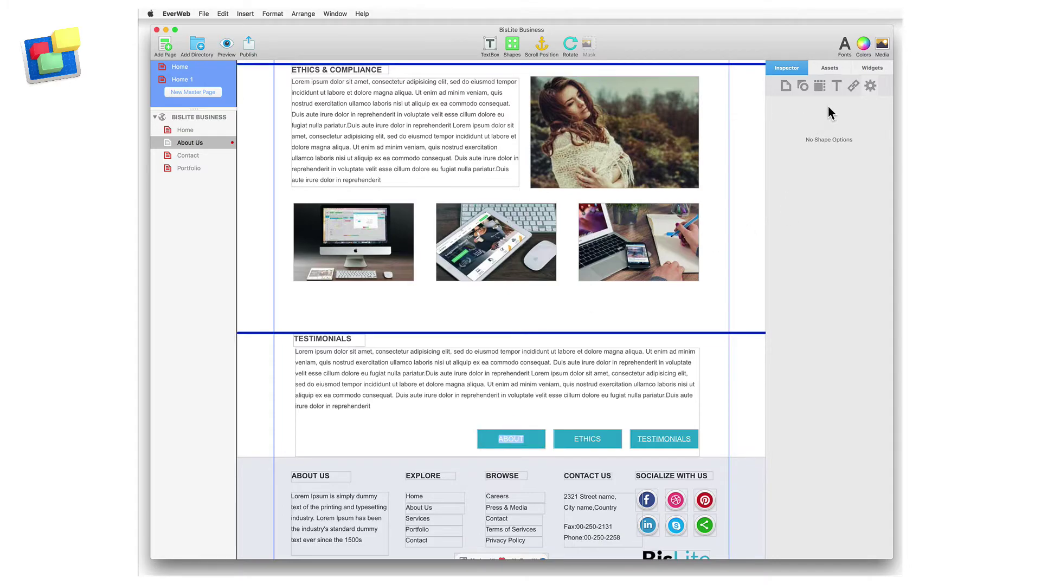
click(856, 90)
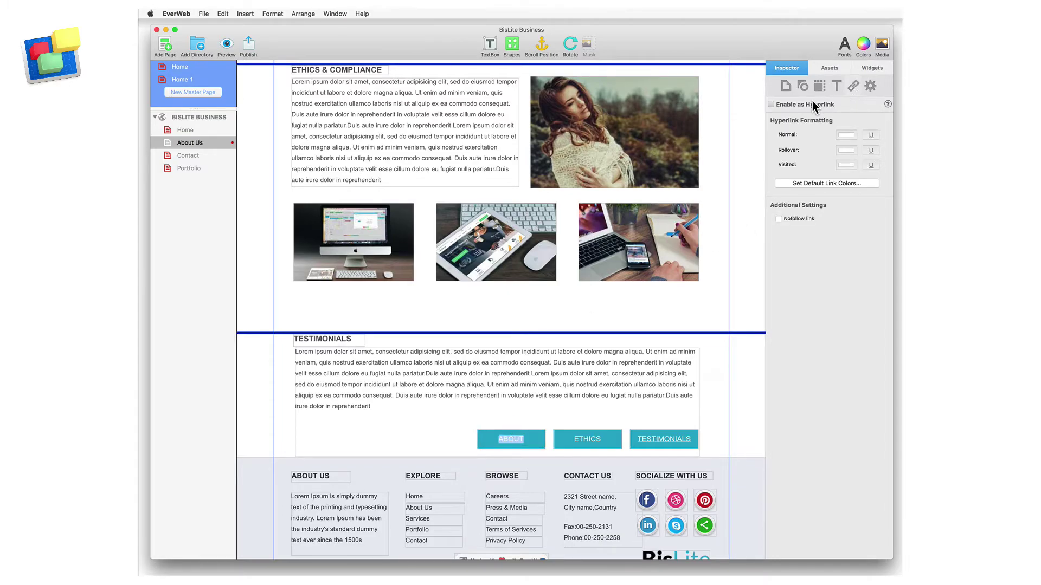
click(771, 104)
click(881, 120)
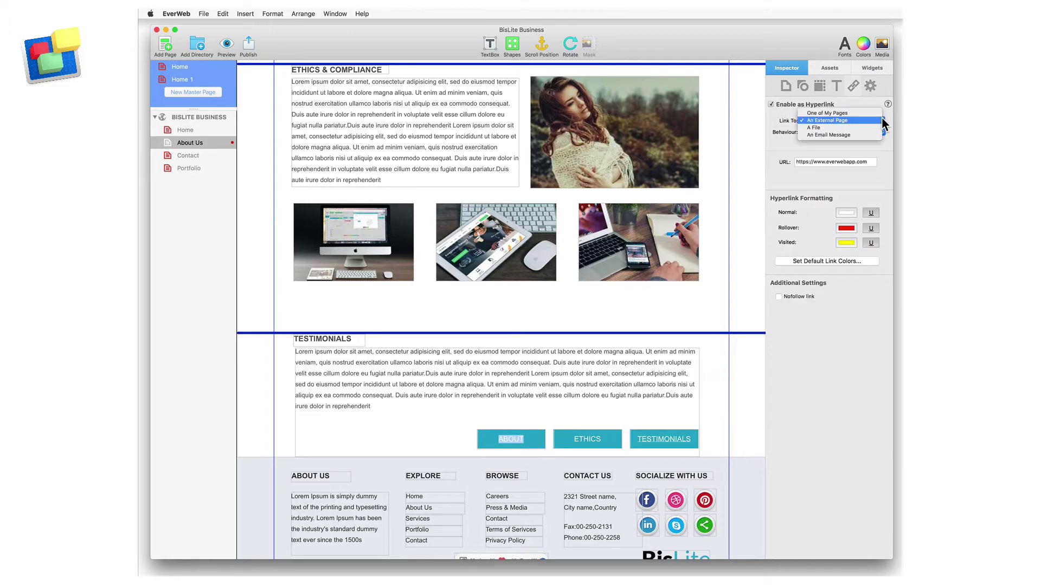
click(882, 112)
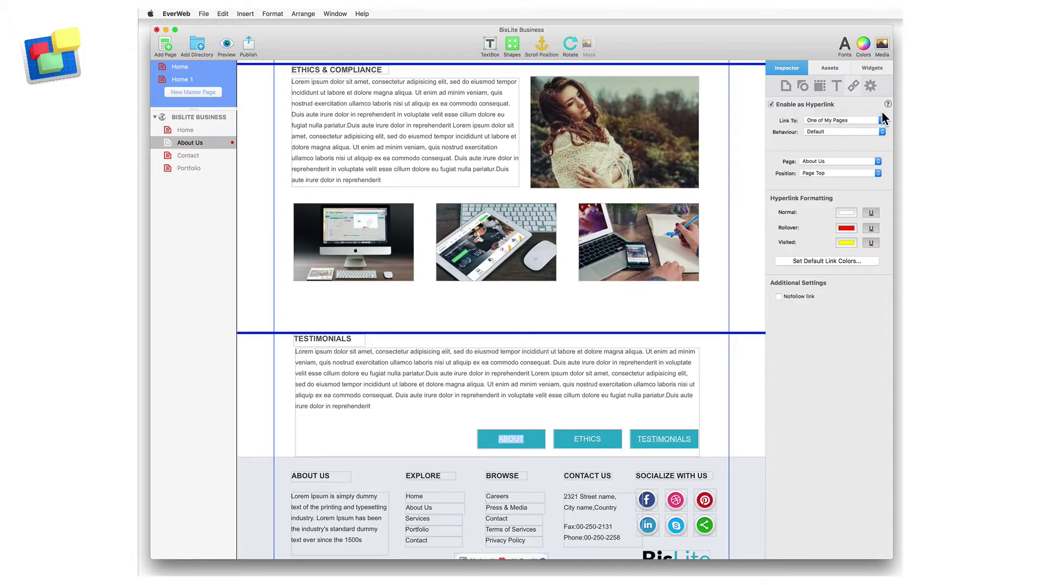
click(877, 173)
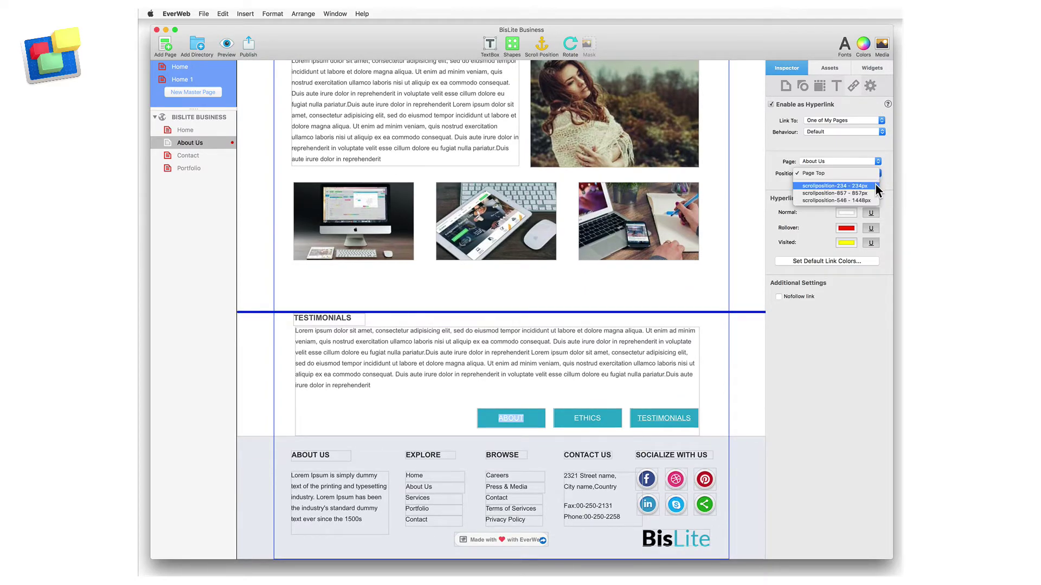
click(875, 183)
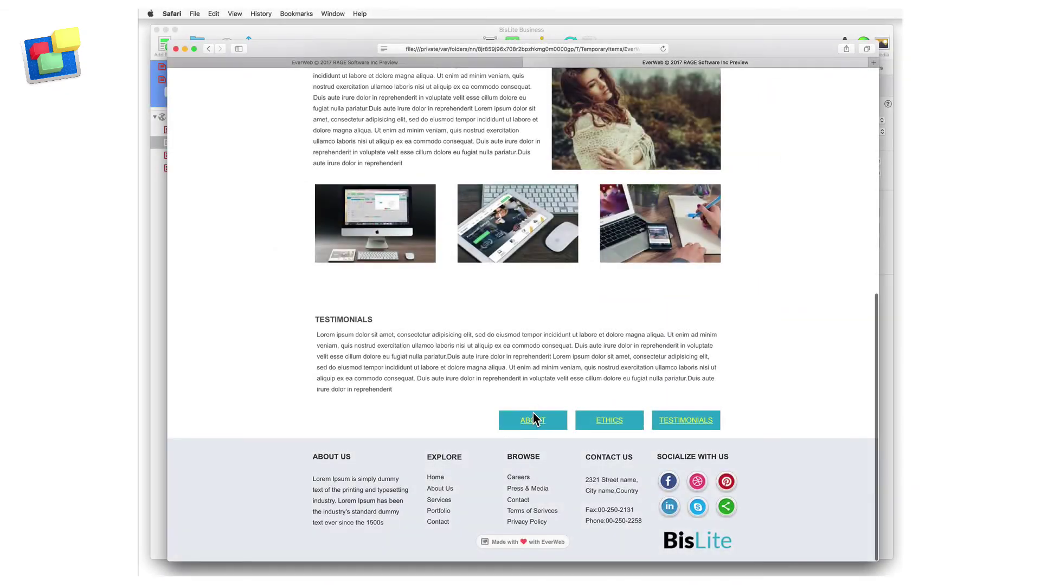
Click ABOUT, TESTIMONIALS, ETHICS, then TESTIMONIALS again in the Safari preview.
click(532, 418)
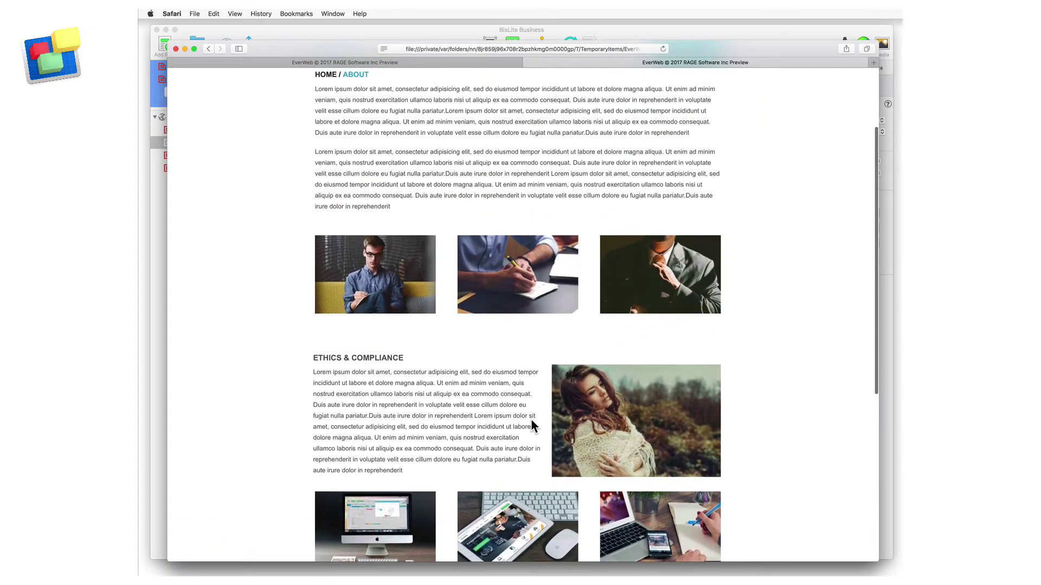
scroll(530, 421, up, 3)
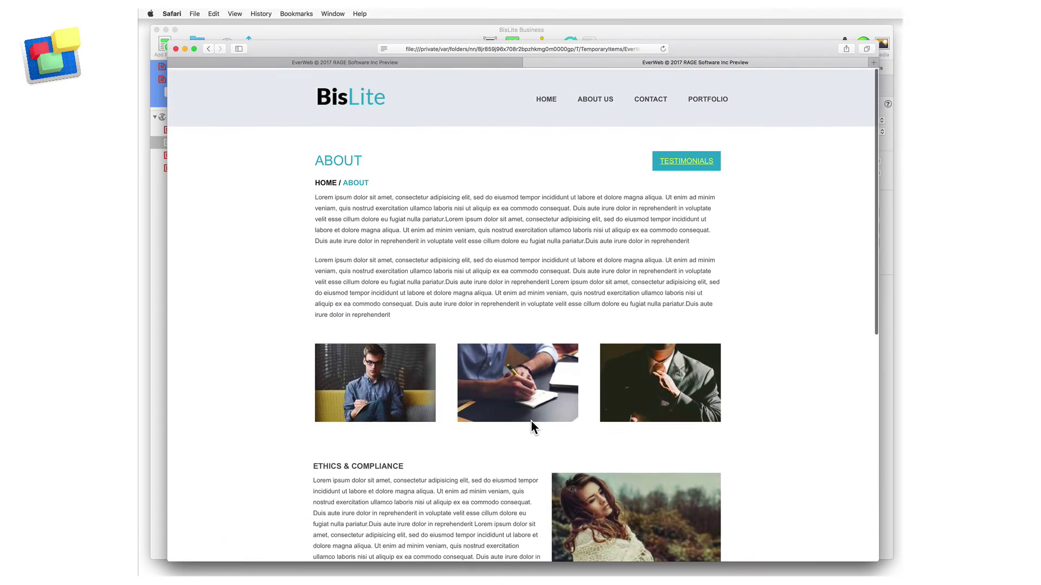
click(686, 161)
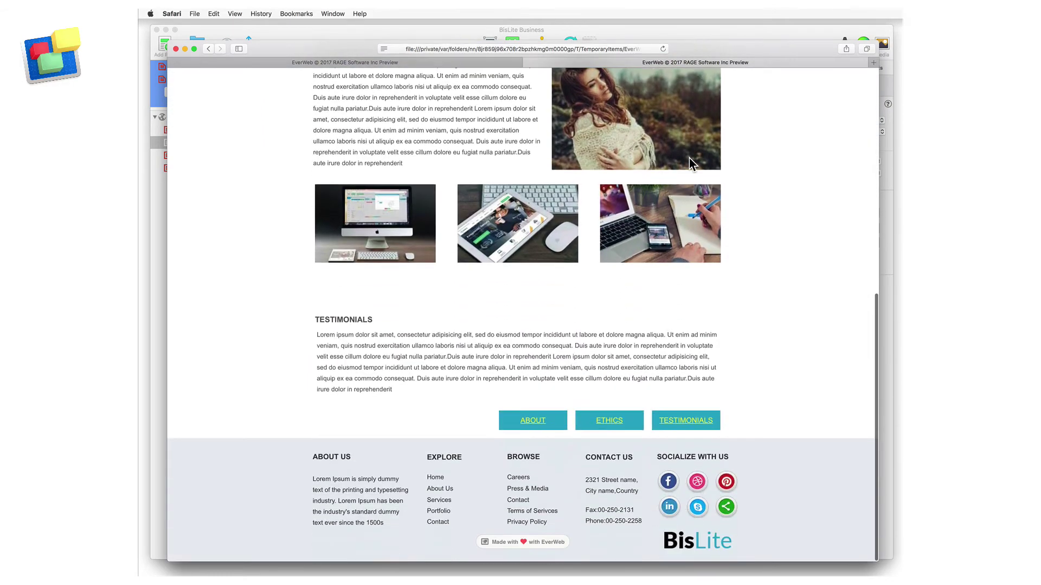
click(614, 425)
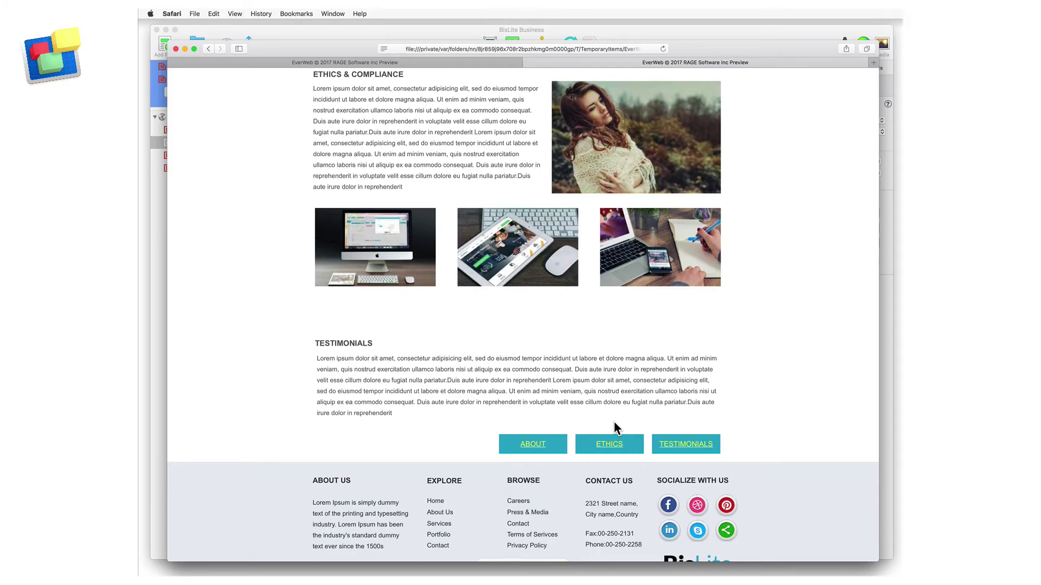
click(697, 446)
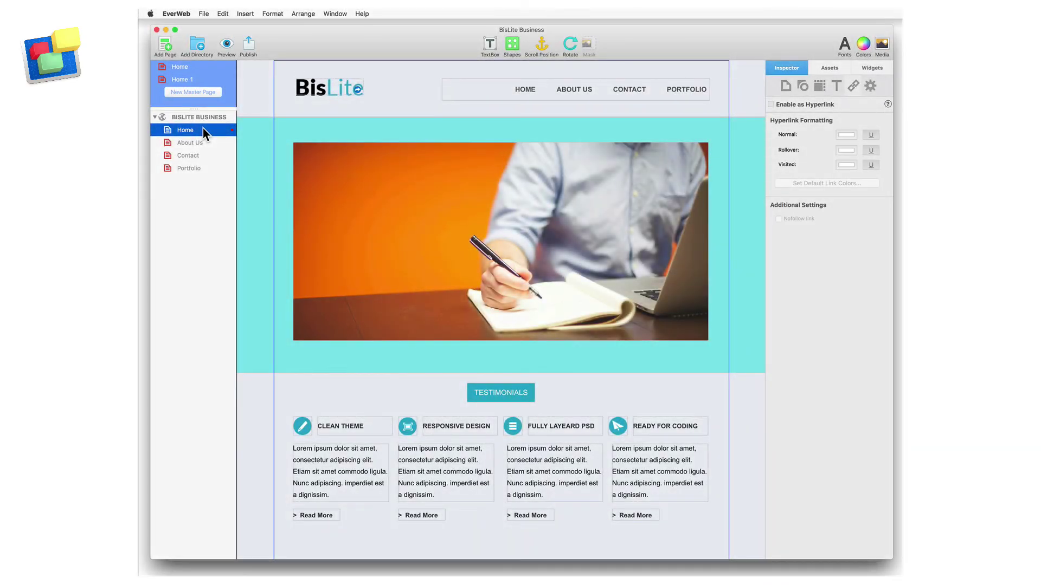
Hyperlink Home's TESTIMONIALS text to the About Us page at scrollposition-546.
double_click(504, 392)
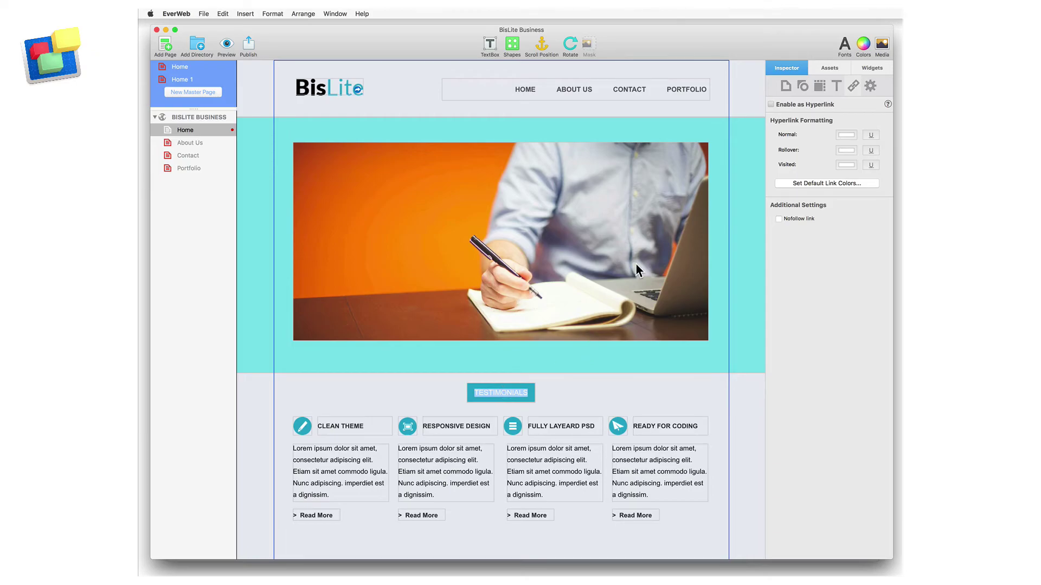
click(772, 104)
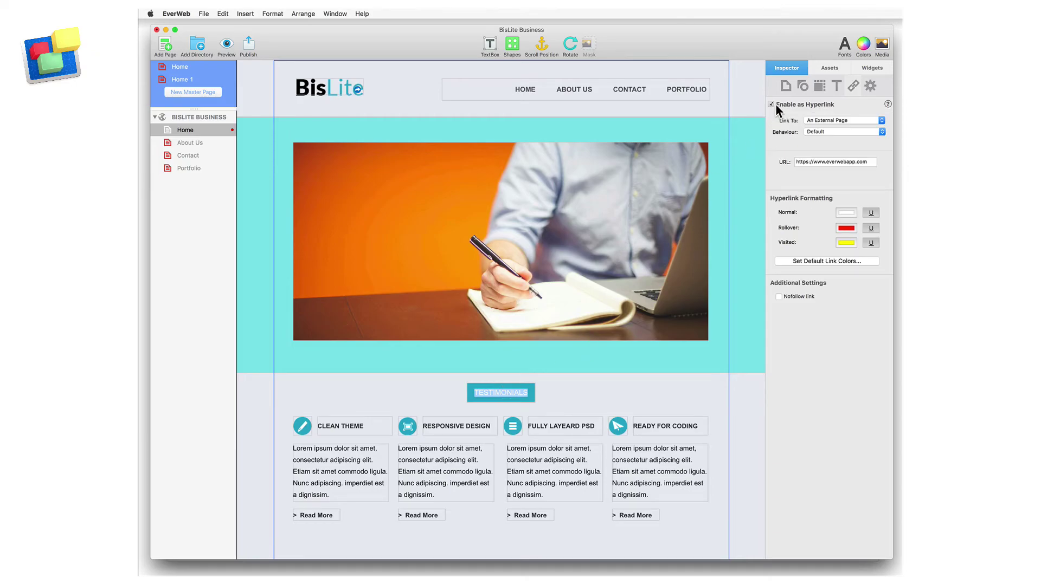
click(826, 118)
click(864, 111)
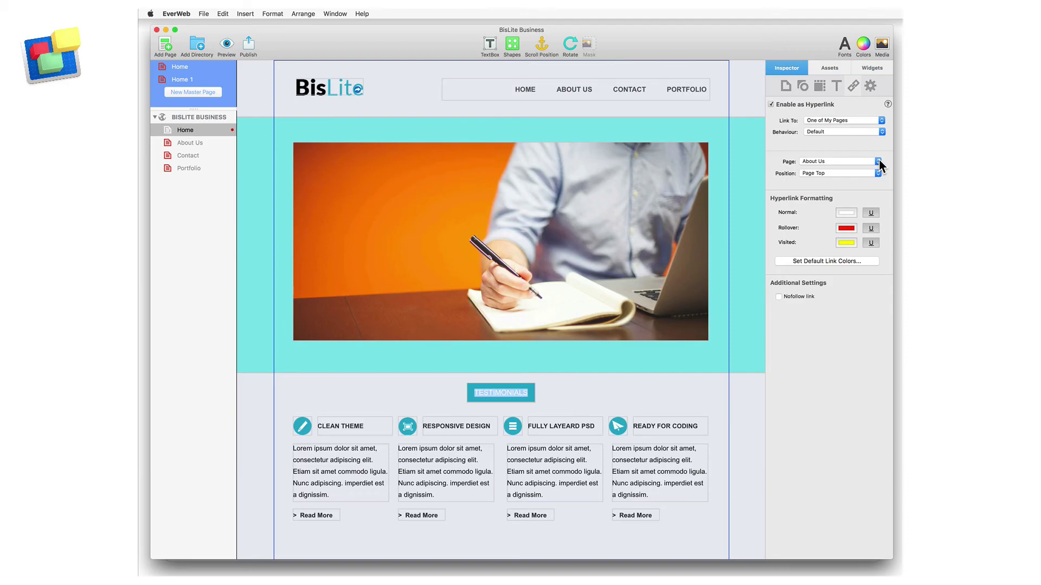
click(876, 172)
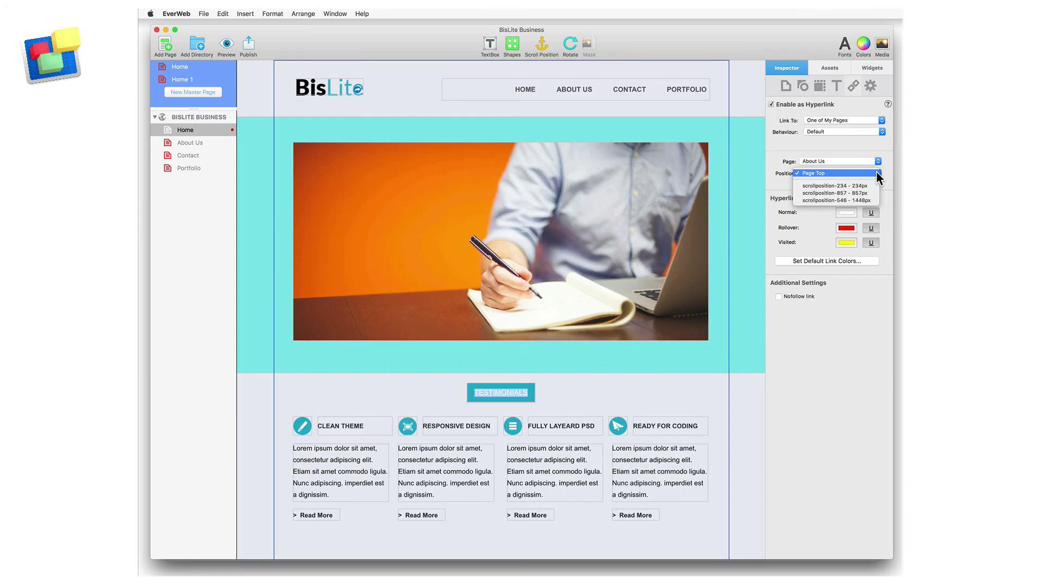
click(872, 199)
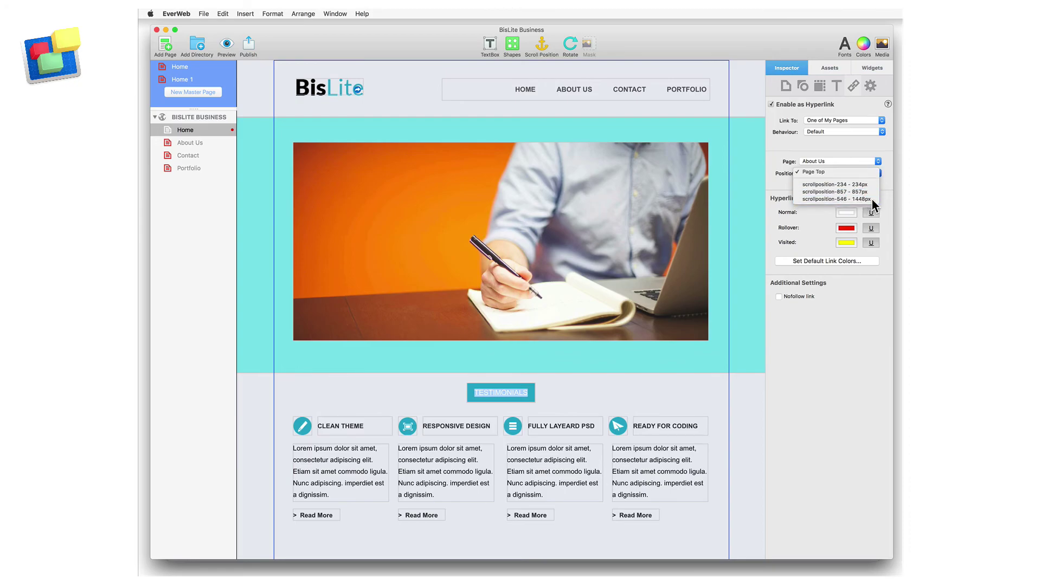
Choose Safari from the Preview browser list.
click(223, 45)
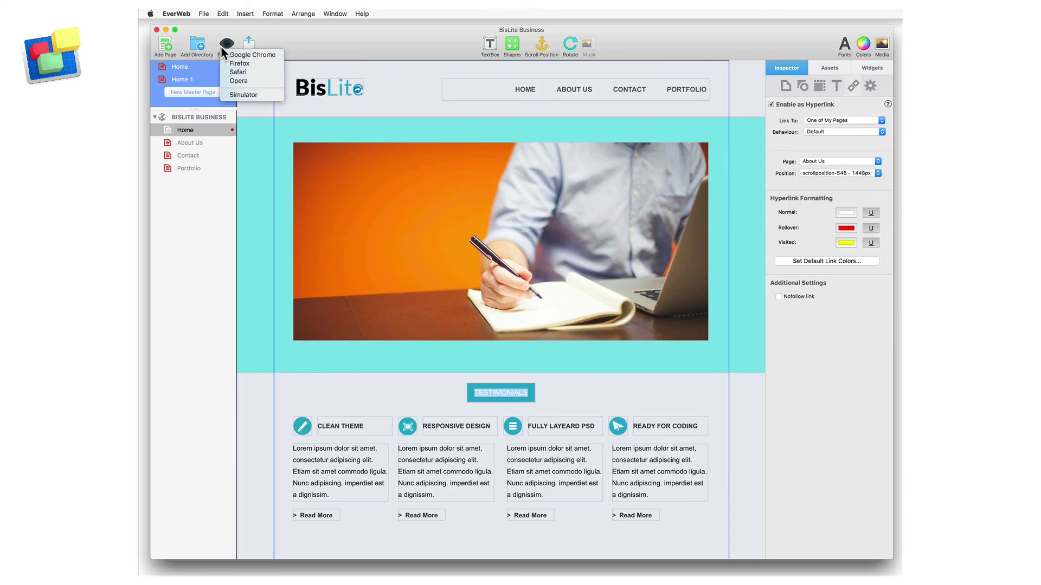
click(262, 72)
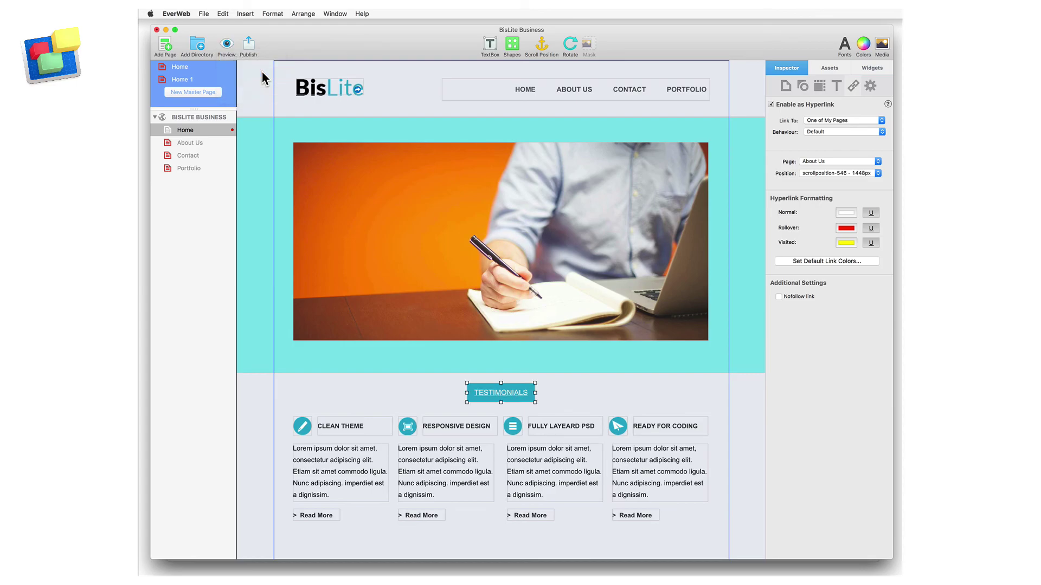